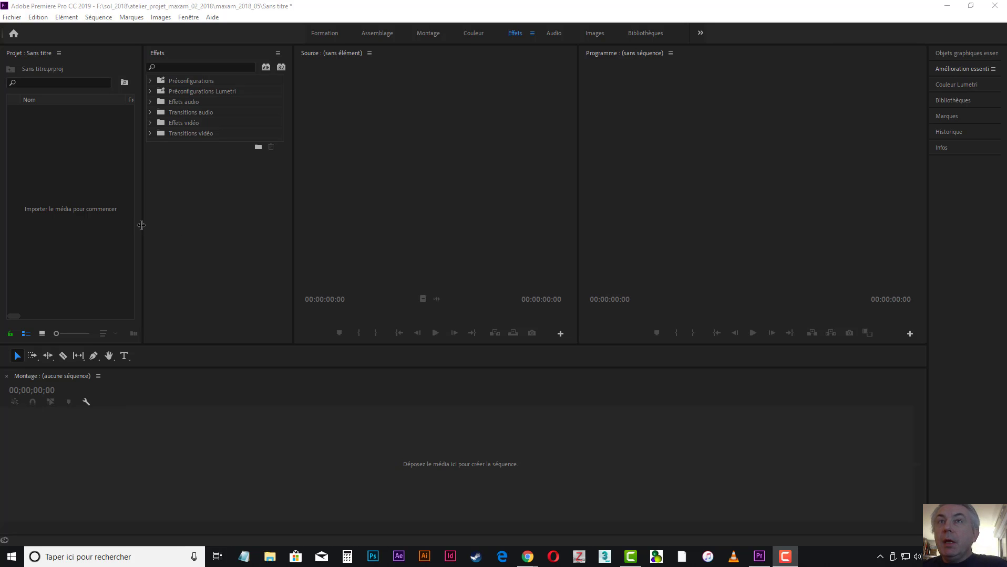
Widen the Project panel and the neighbouring Effects panel in the workspace
drag(144, 225, 208, 221)
drag(292, 222, 312, 223)
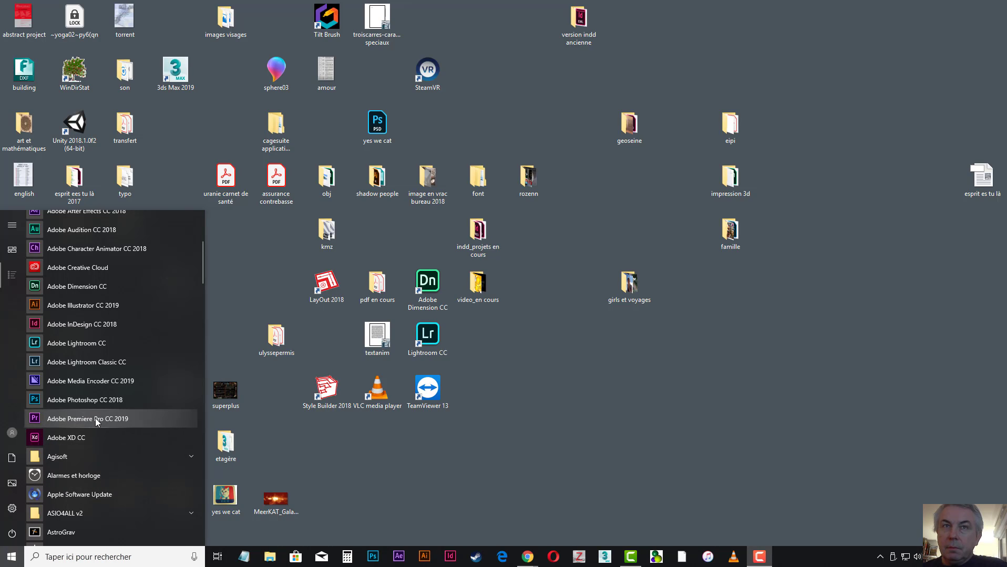
Launch Adobe Premiere Pro CC 2019 and start a new project named badland
click(95, 418)
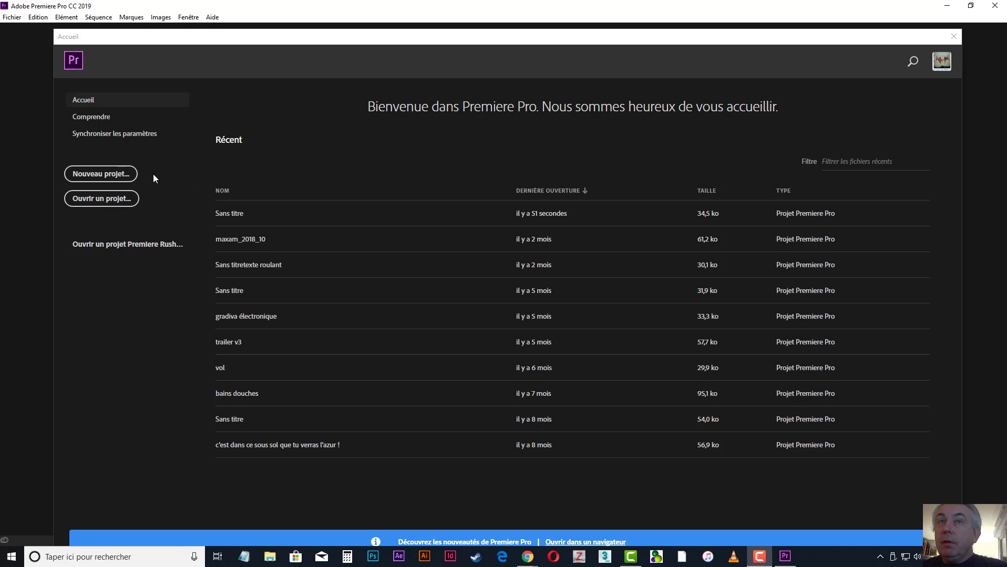
click(124, 177)
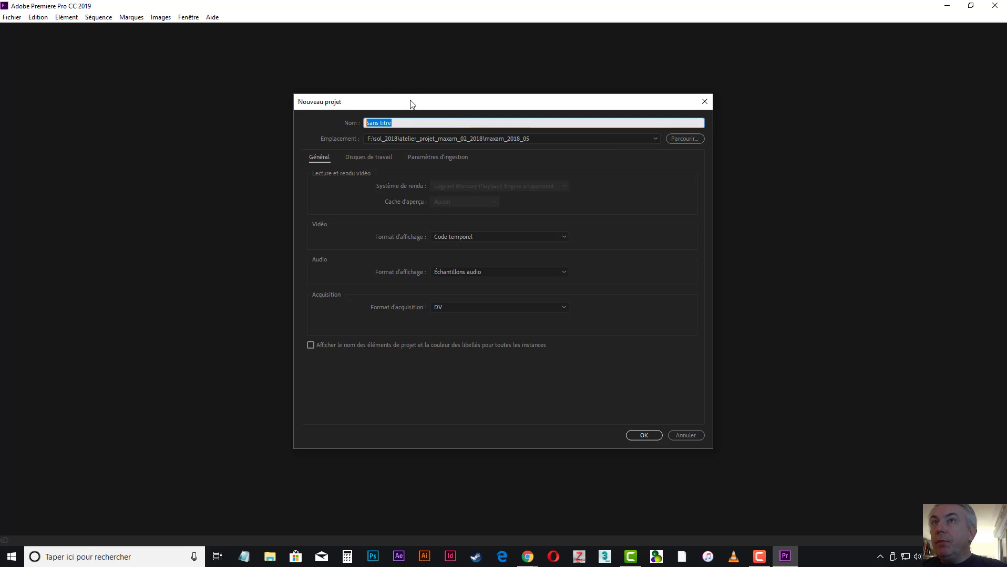
mouse_move(412, 102)
mouse_down()
mouse_move(387, 121)
mouse_move(404, 109)
mouse_move(428, 111)
mouse_up()
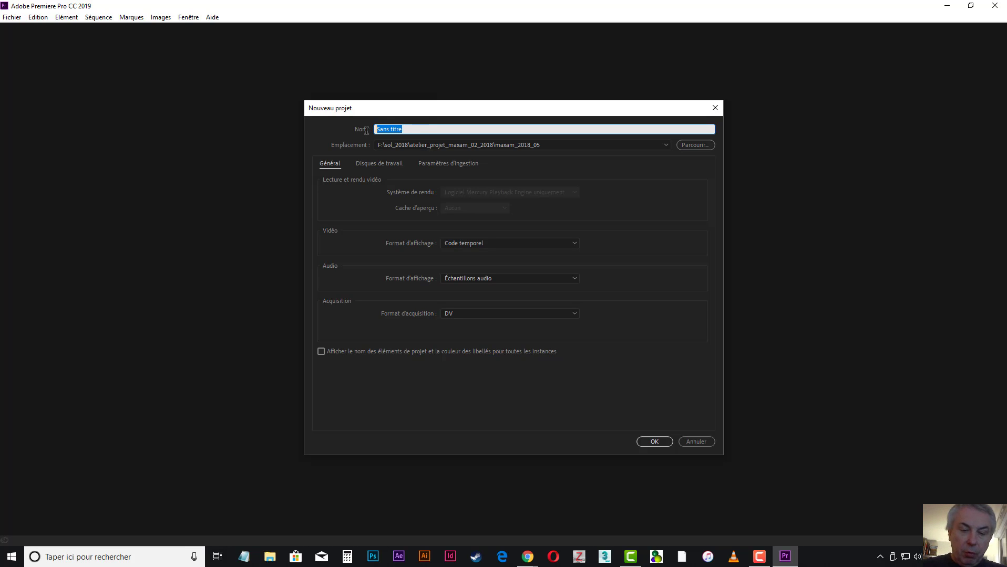
text(badland)
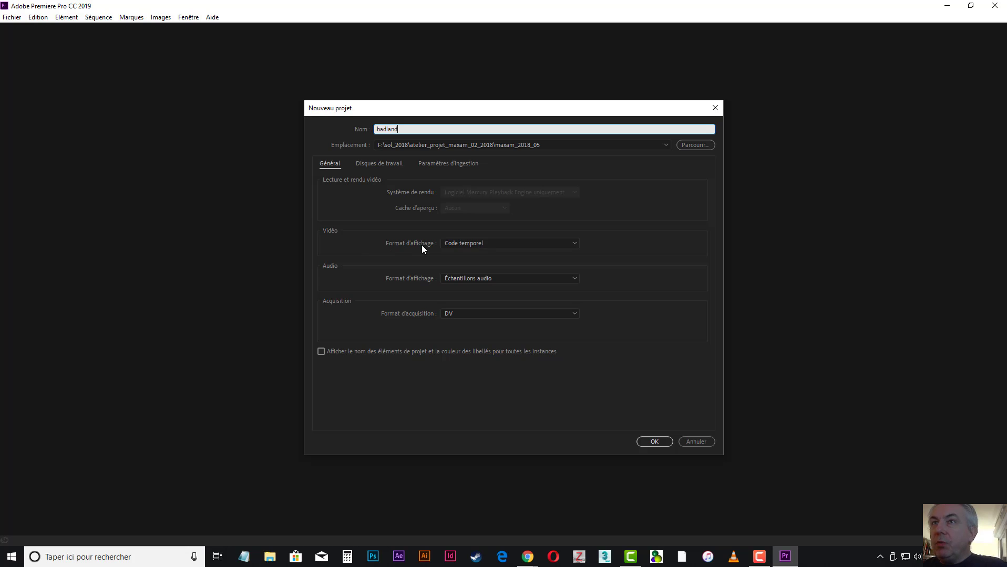
Choose Code temporel for video display, Échantillons audio for audio display and DV as the capture format
click(494, 245)
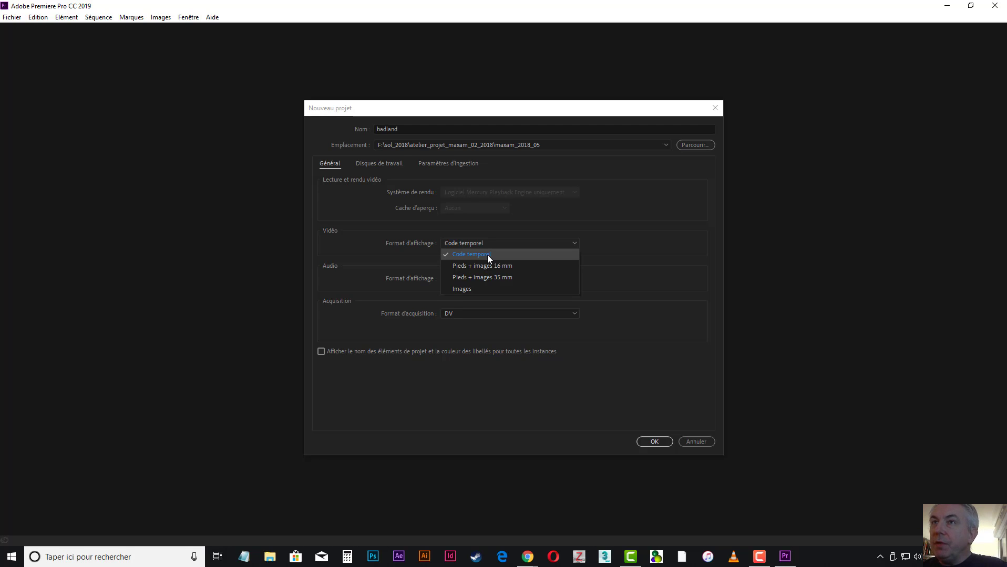
click(487, 255)
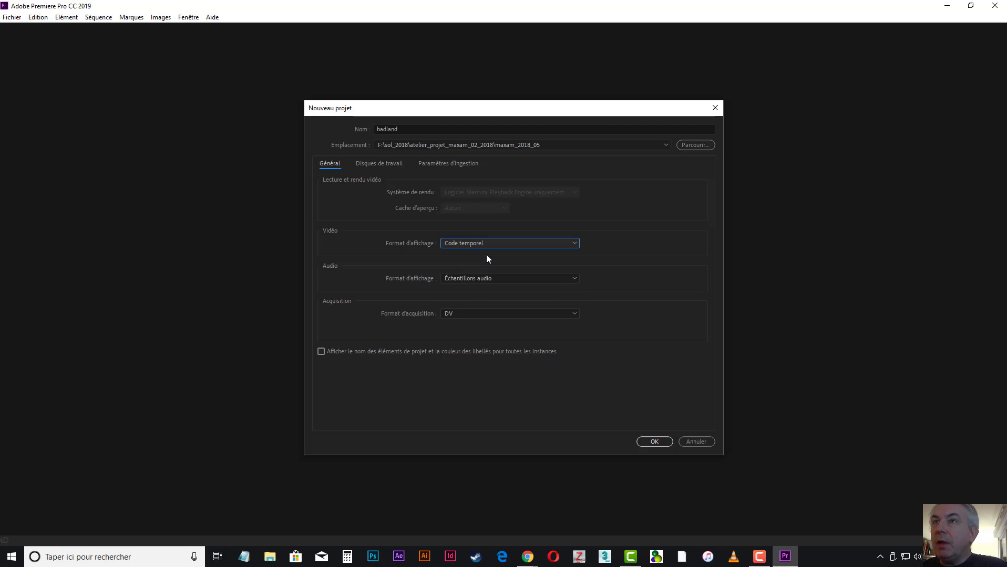
click(481, 279)
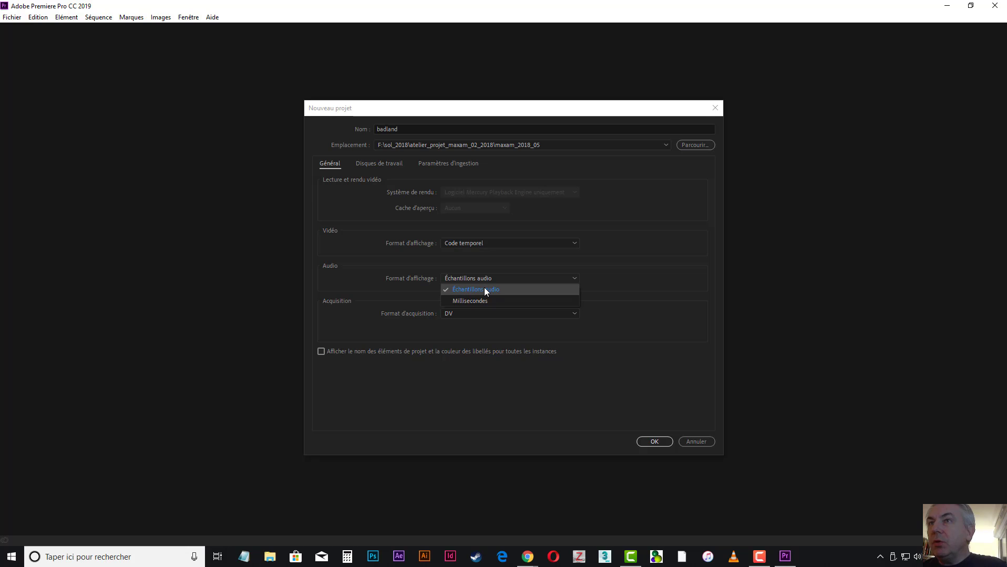
click(483, 289)
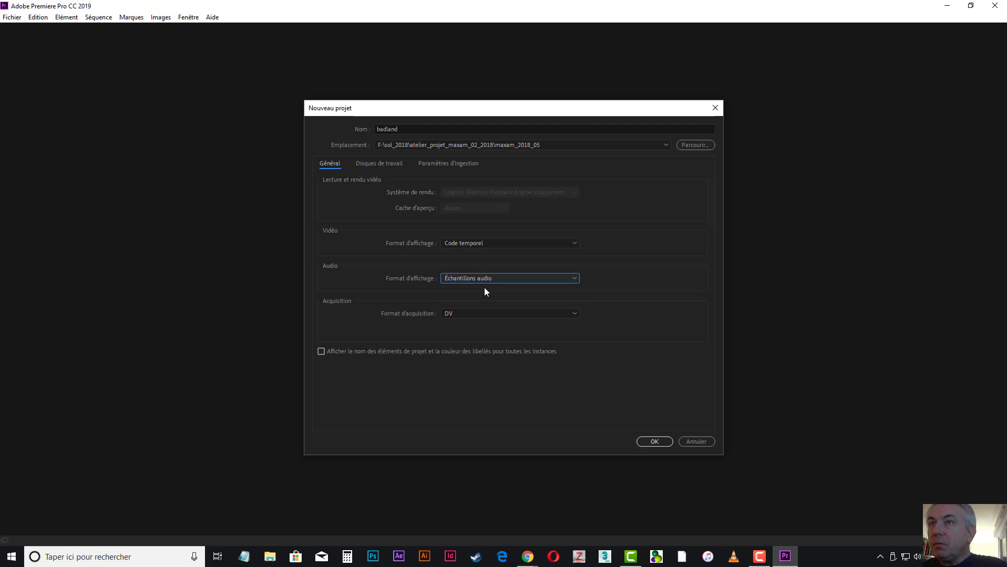
click(459, 313)
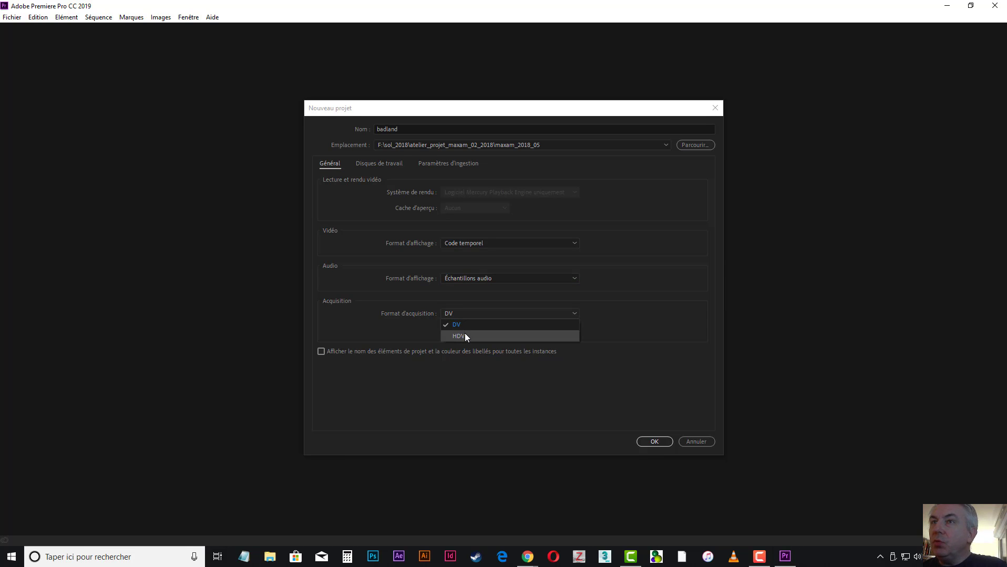
click(468, 314)
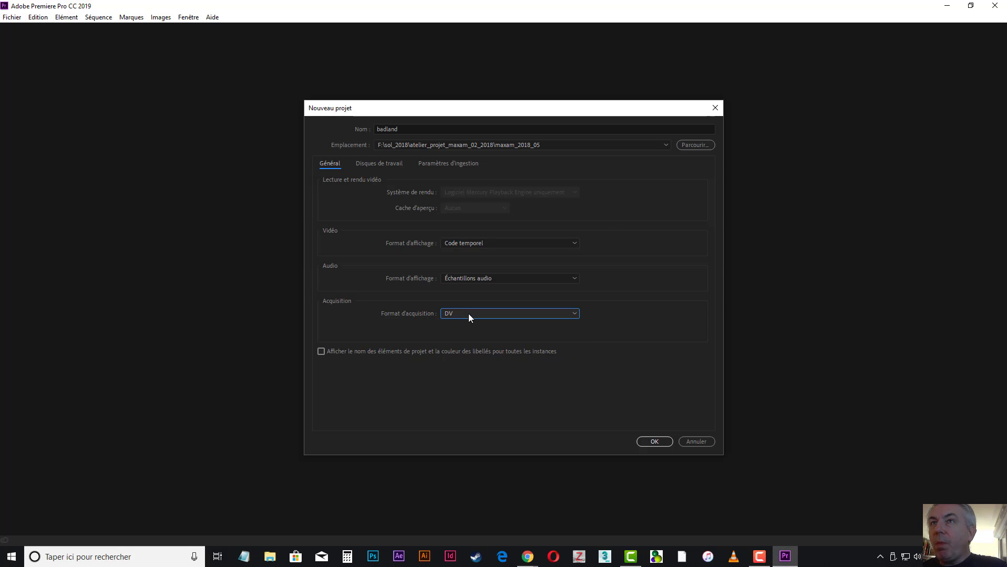
Set the project location to F:\ESADHaR_2019\tutoriaux, check the scratch disks and create the project
click(383, 167)
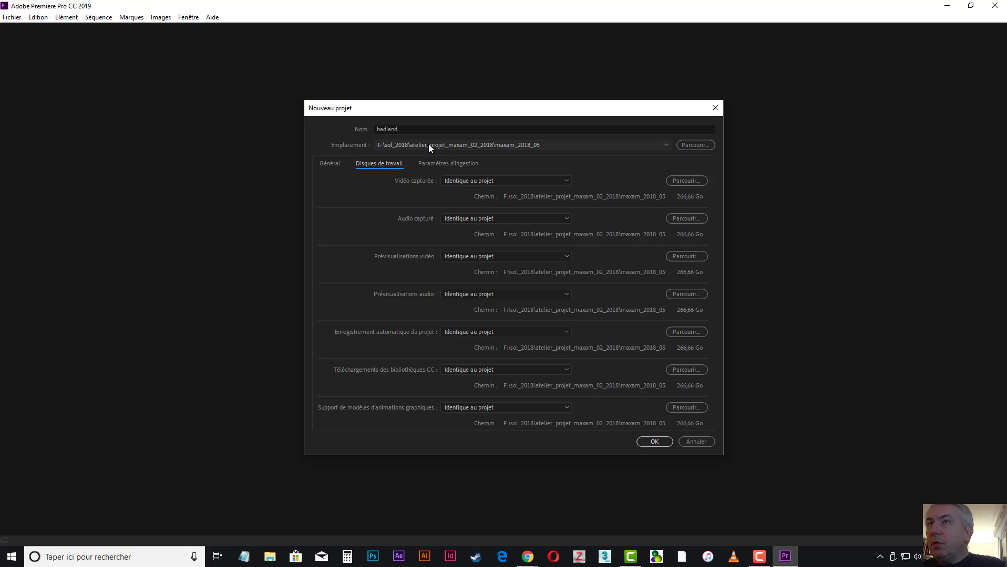
click(695, 144)
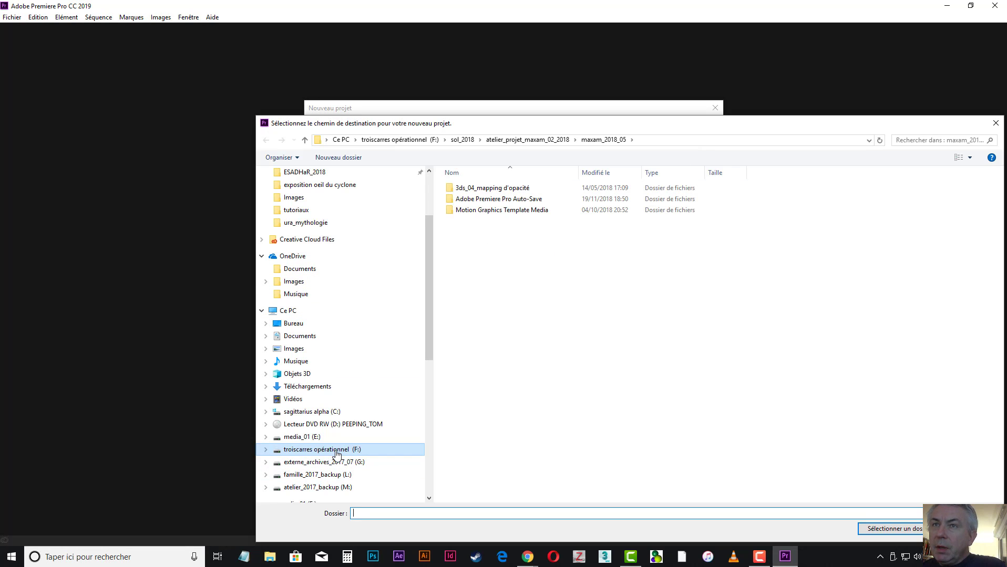
click(337, 451)
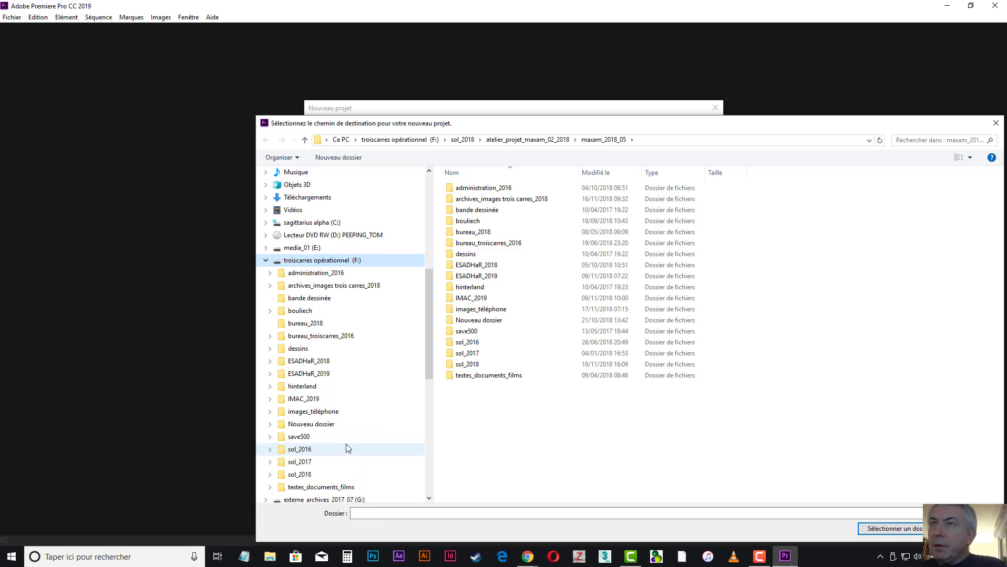
click(480, 277)
double_click(480, 277)
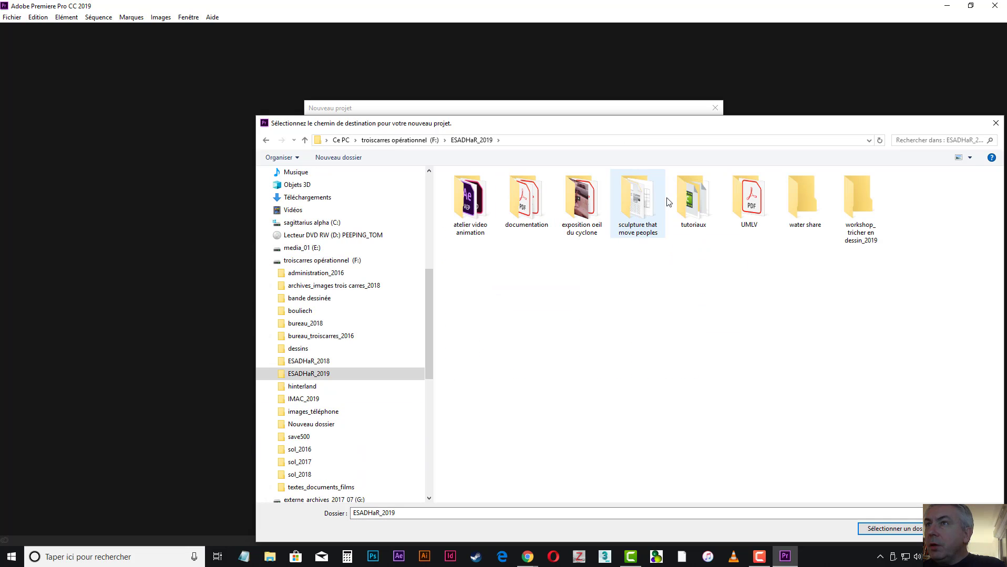
double_click(697, 200)
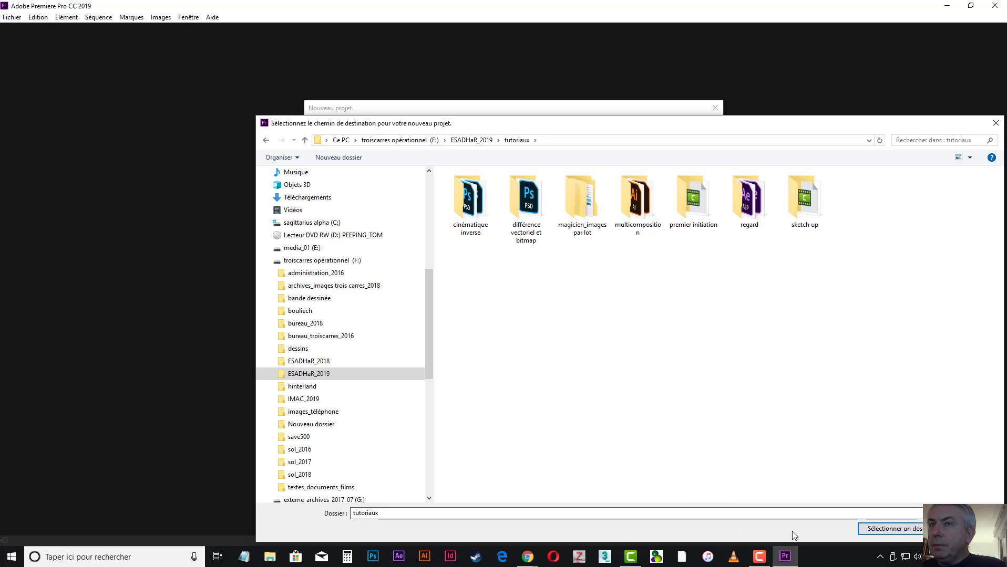
click(913, 530)
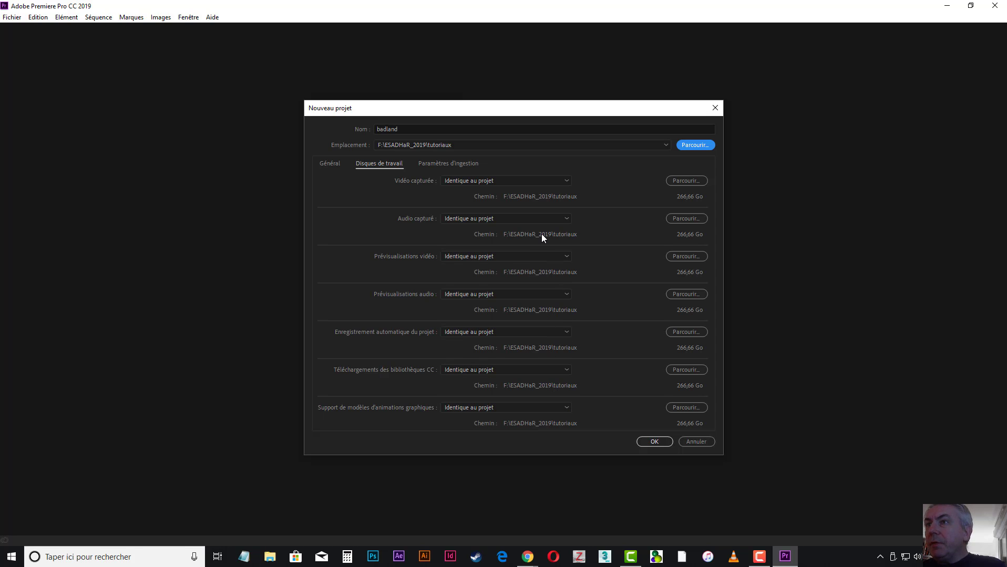
click(656, 440)
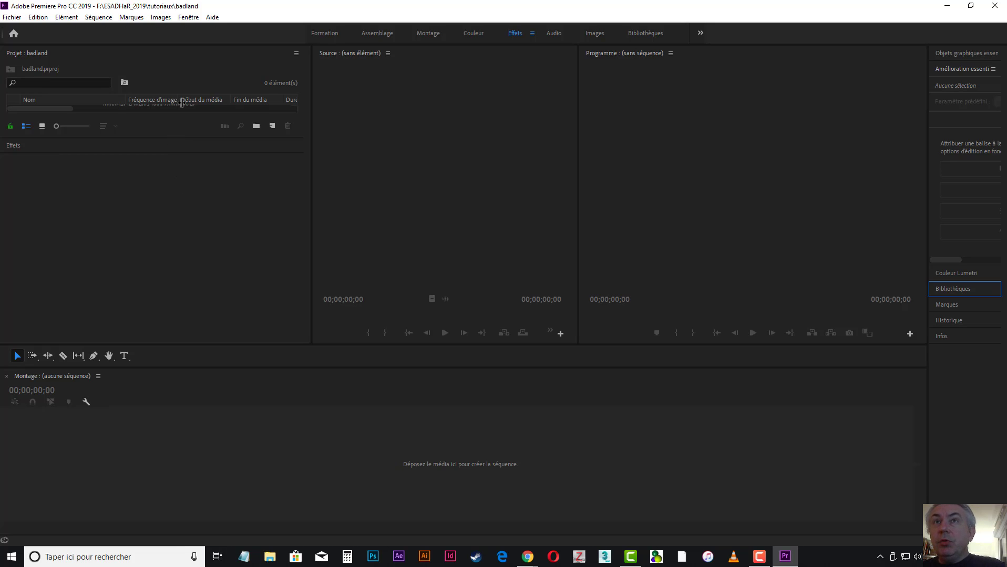
Import the film file Badlands.1973.720p.BluRay.X264-AMIABLE into the project
click(13, 17)
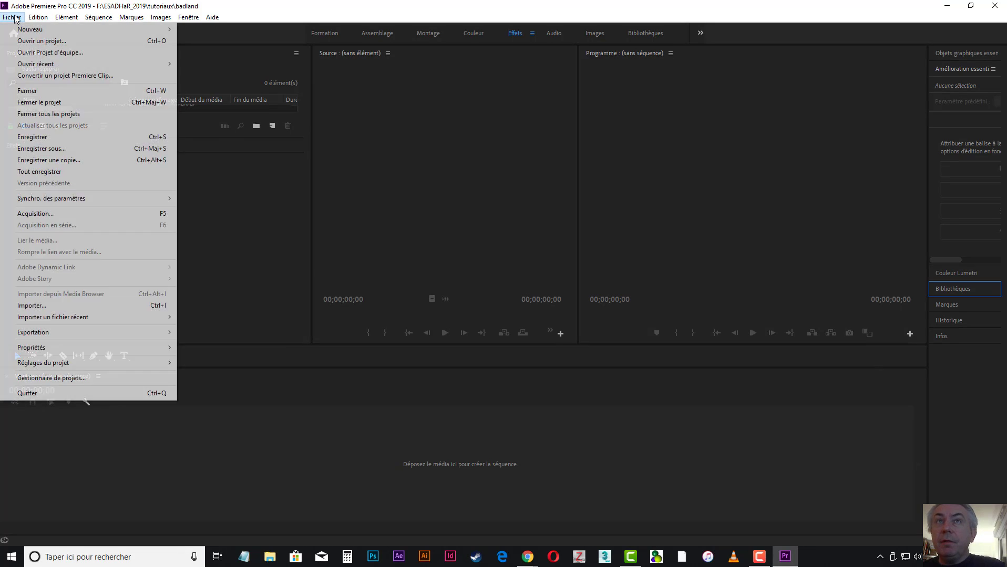
click(63, 305)
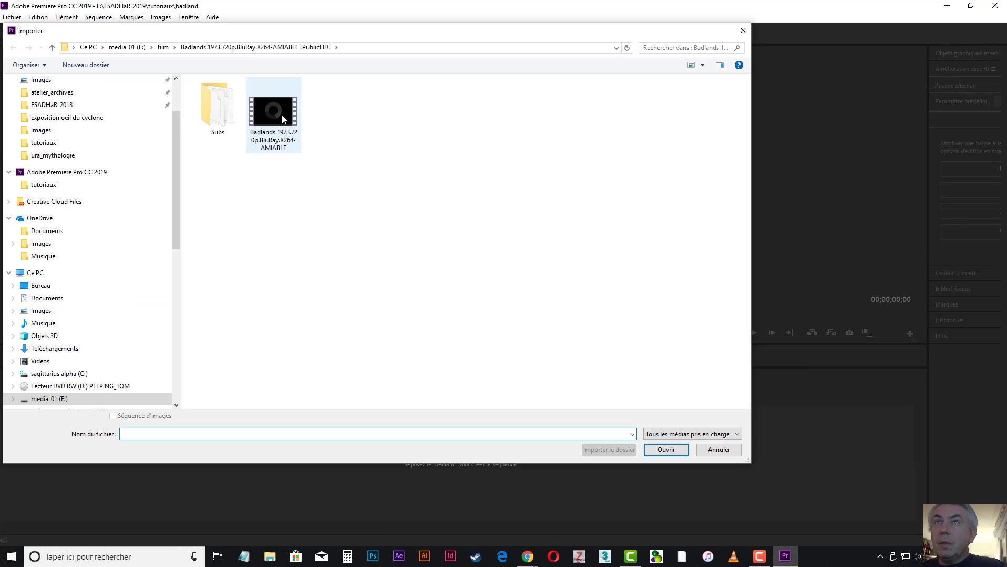
click(281, 114)
double_click(281, 114)
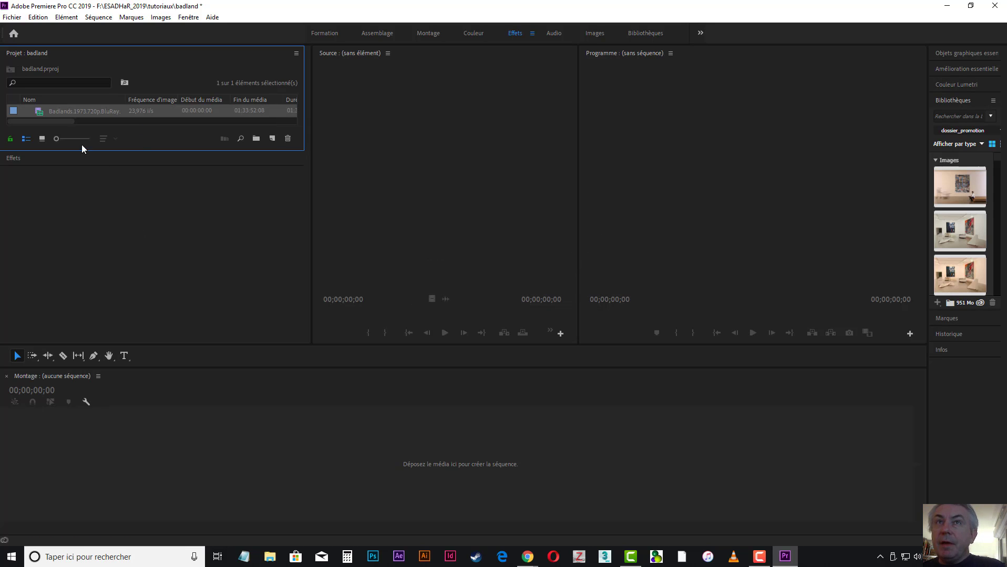
click(55, 112)
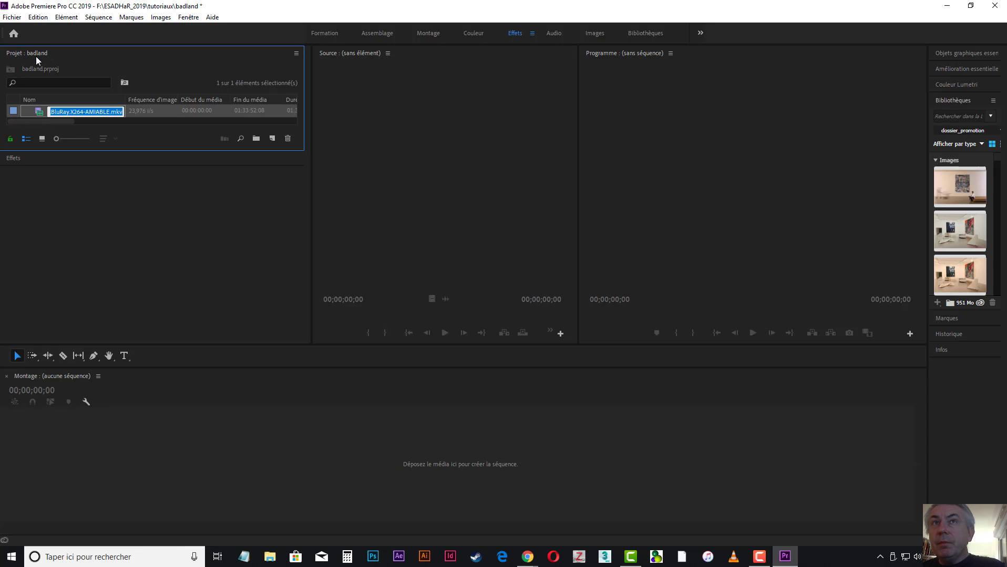
click(14, 56)
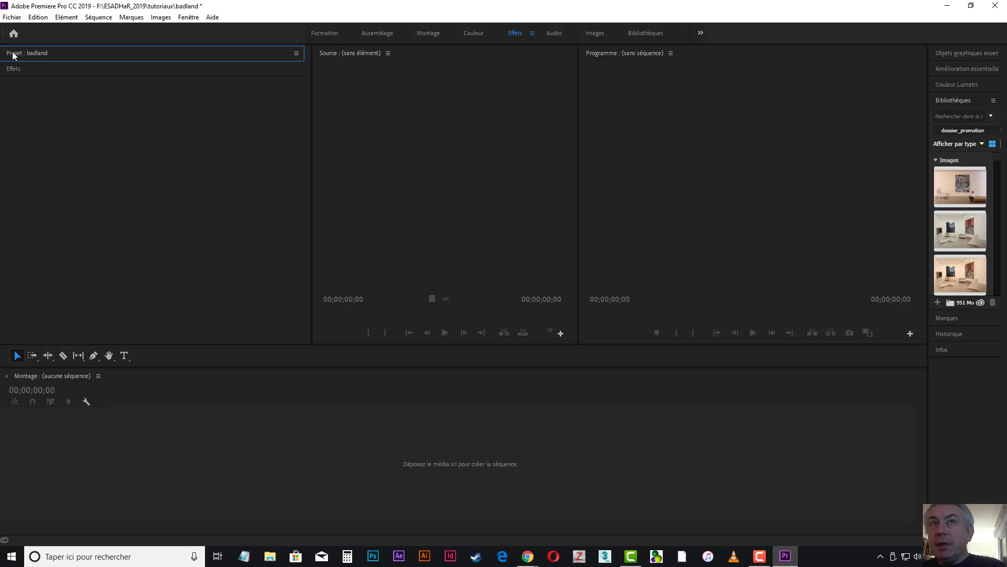
click(14, 55)
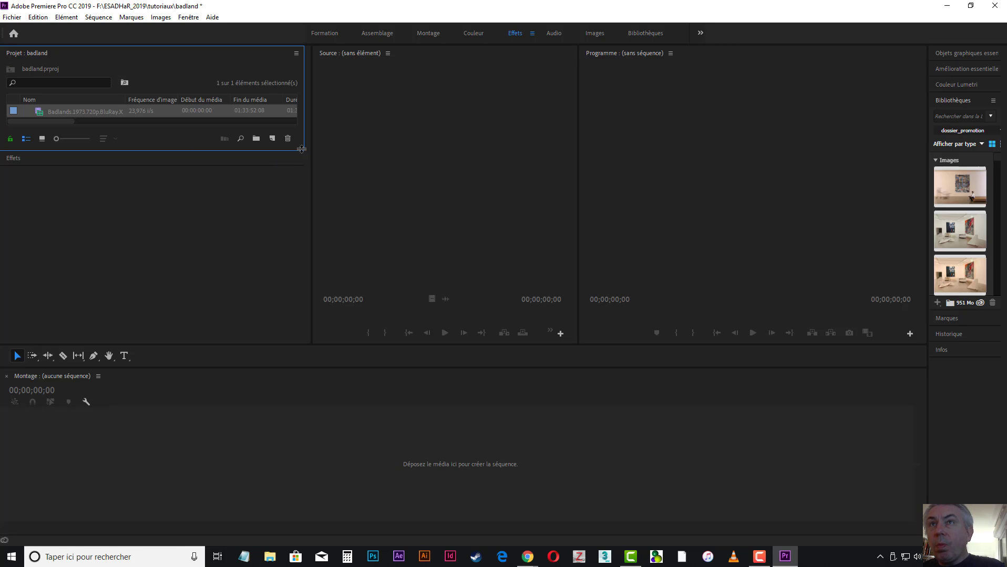
Close the Effects panel stacked beneath the Project panel
right_click(53, 160)
click(96, 166)
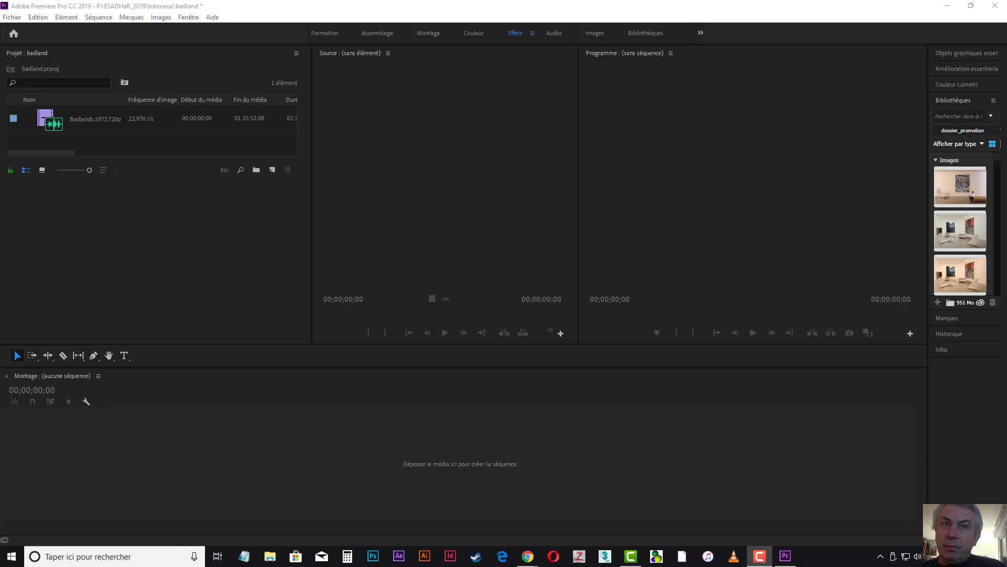
Create a new sequence from the AVCHD 1080p25 preset, checking its frame size, audio rate and pixel aspect ratio
click(104, 149)
right_click(104, 148)
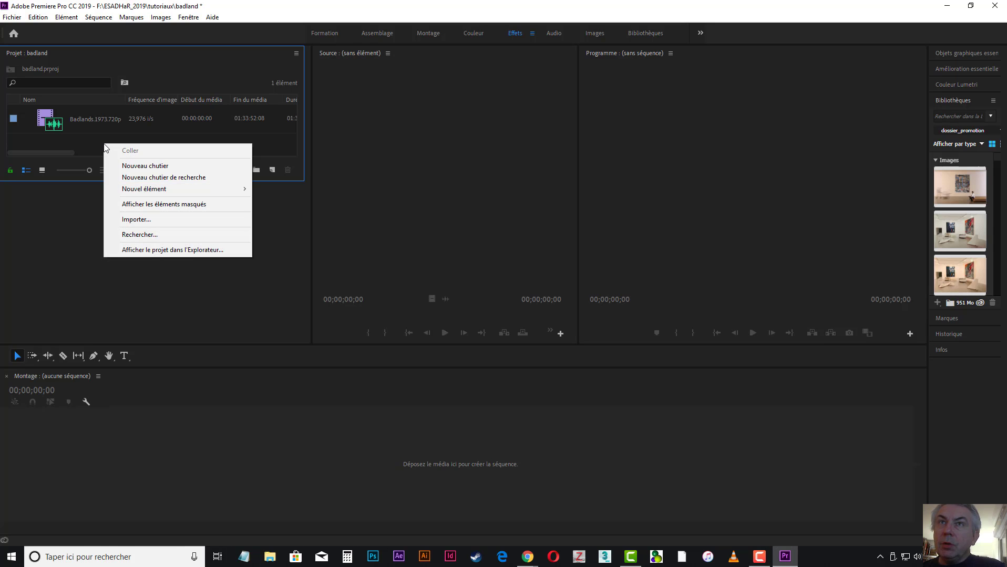
mouse_move(161, 191)
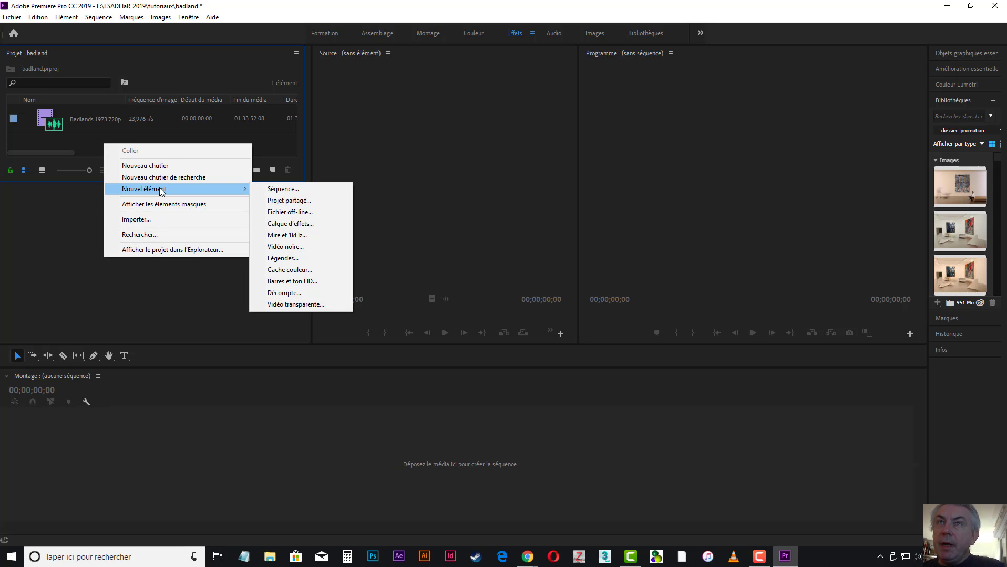
click(295, 195)
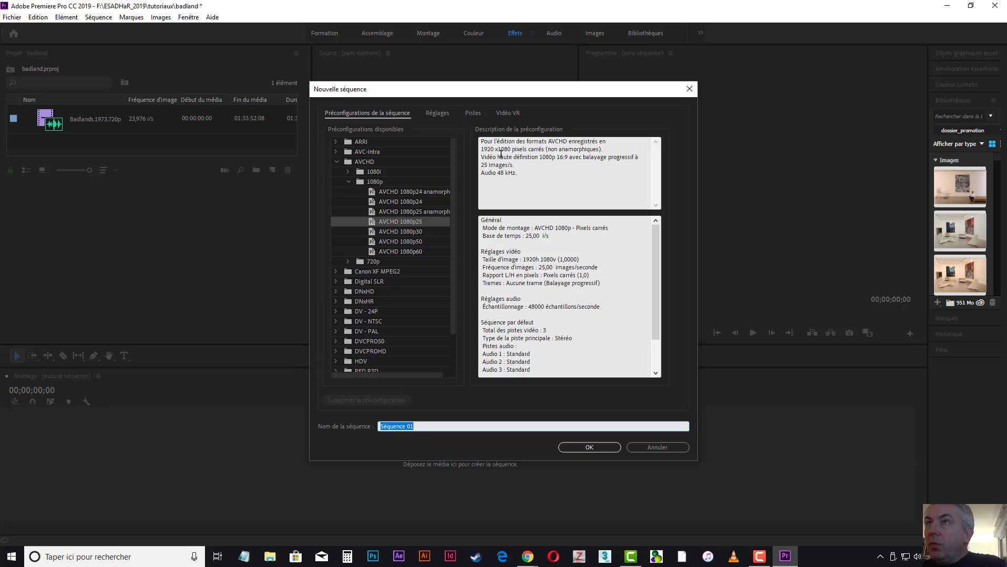
drag(482, 149, 544, 149)
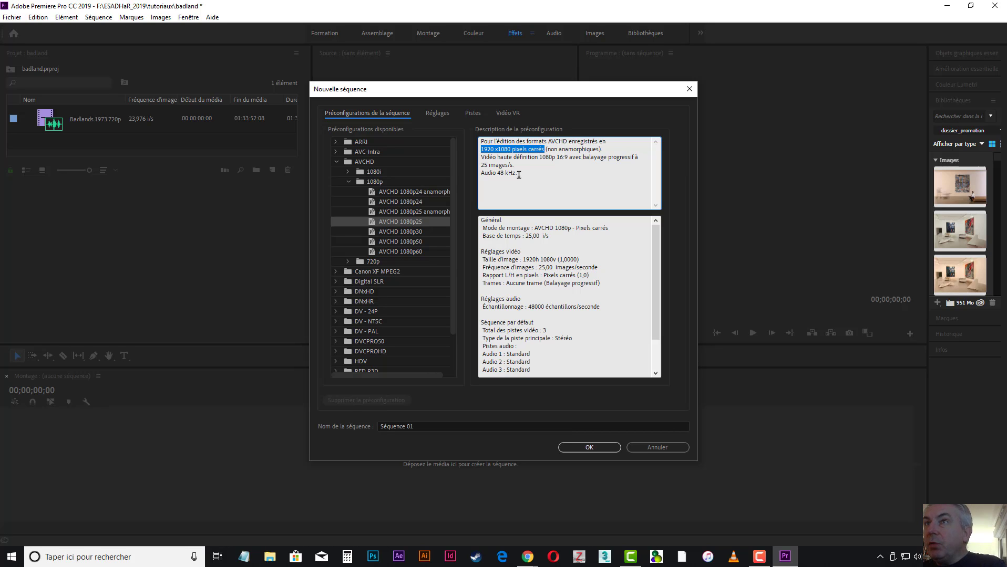
drag(518, 174, 480, 174)
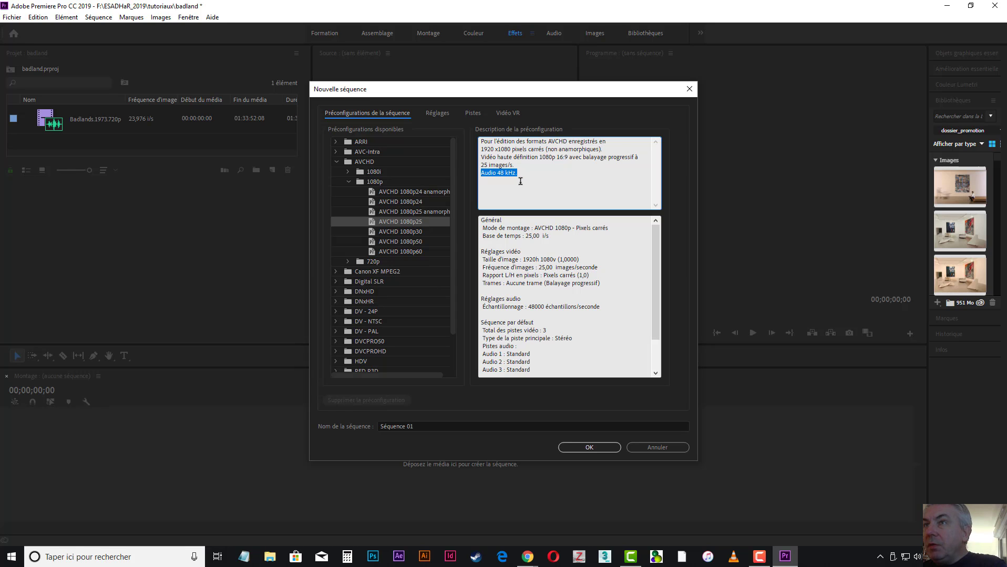
drag(658, 252, 660, 292)
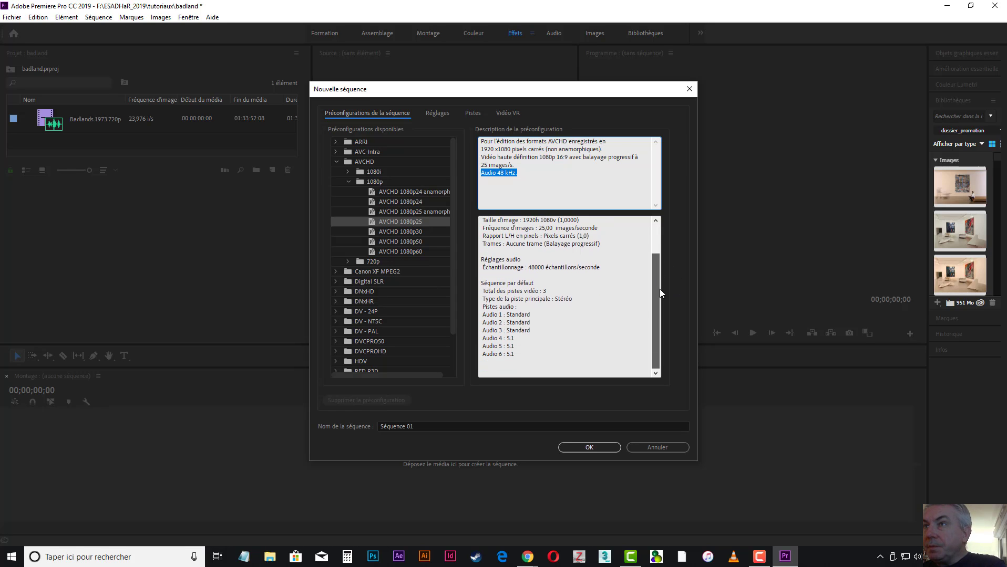
scroll(647, 250, up, 3)
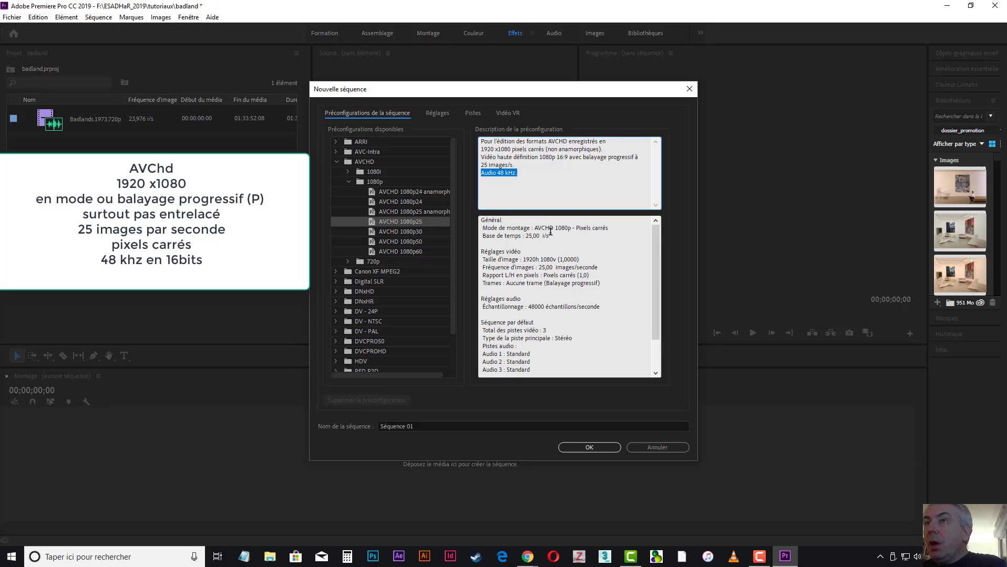
mouse_move(544, 284)
mouse_down()
mouse_move(610, 283)
mouse_move(545, 277)
mouse_up()
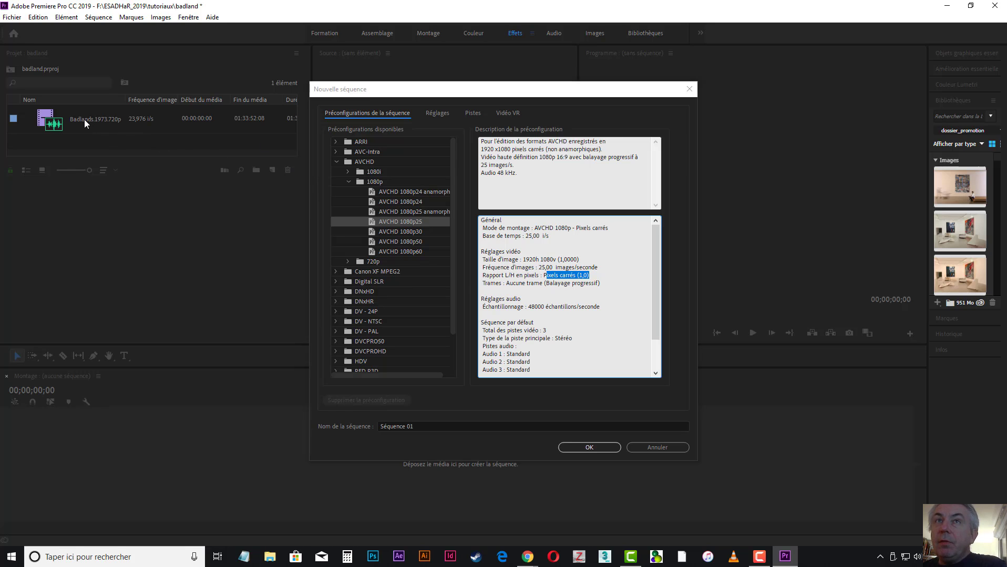
click(52, 122)
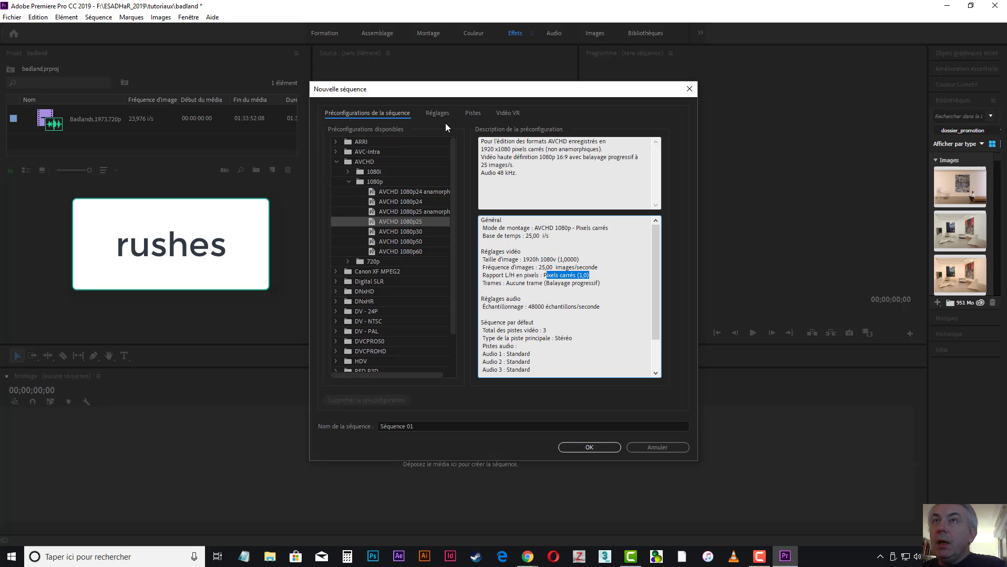
click(587, 448)
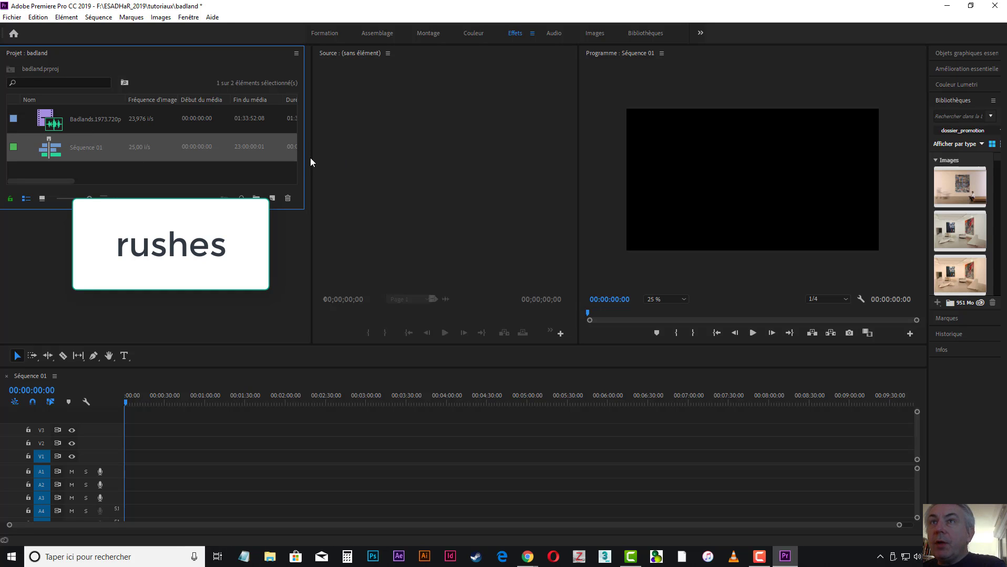
Widen the Project panel to examine the media columns, and narrow it again, dividing the remaining width between the Source and Program monitors
drag(311, 158, 849, 141)
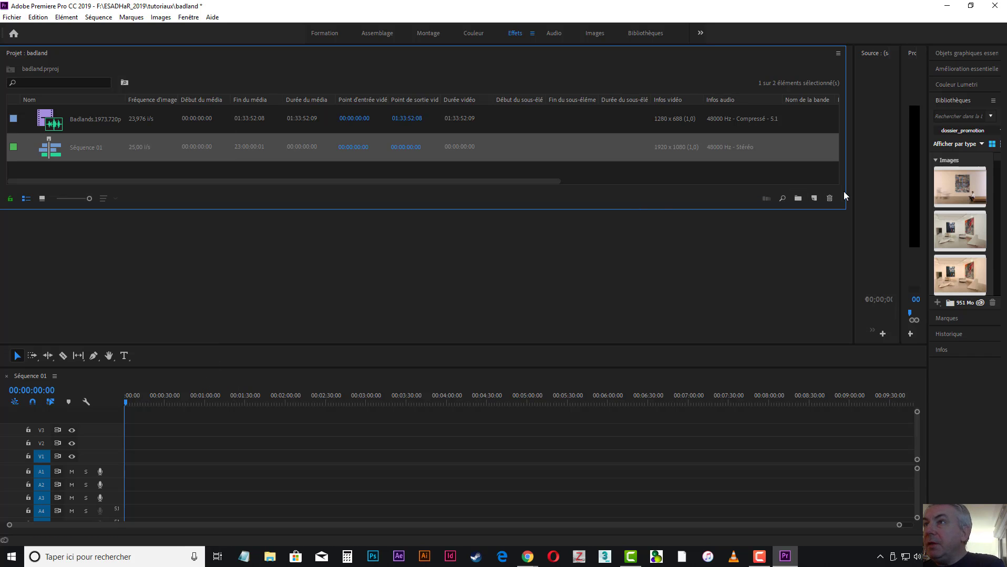
drag(851, 190, 167, 195)
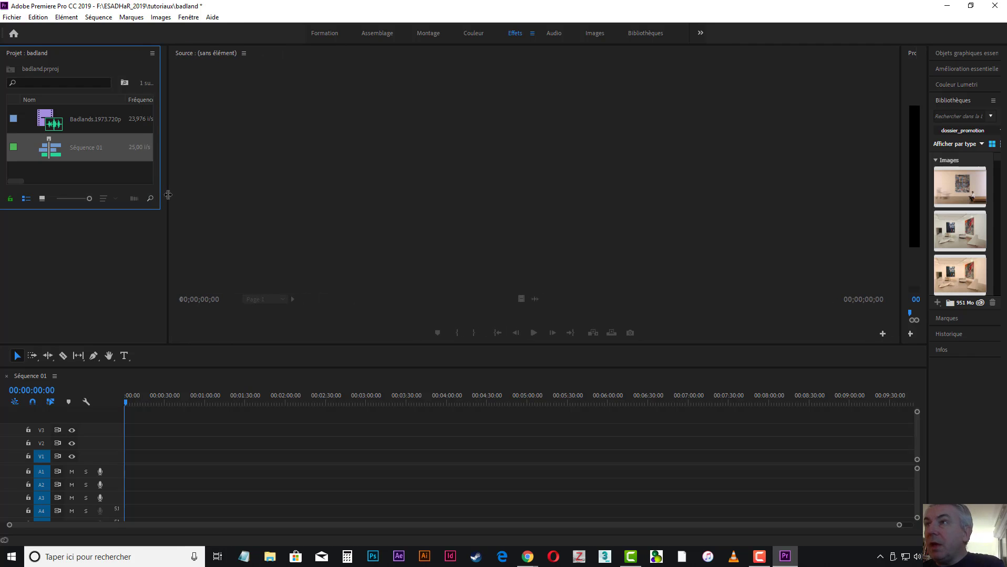
drag(902, 210, 497, 199)
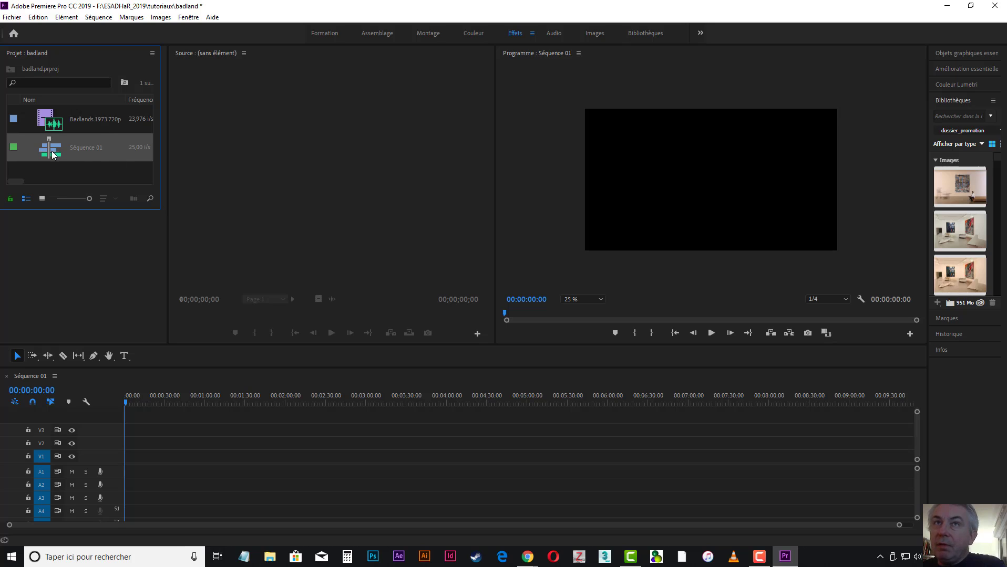
Load the Badlands film from the project into the Source monitor and scrub its playhead to about 00:19:49
mouse_move(90, 153)
click(58, 124)
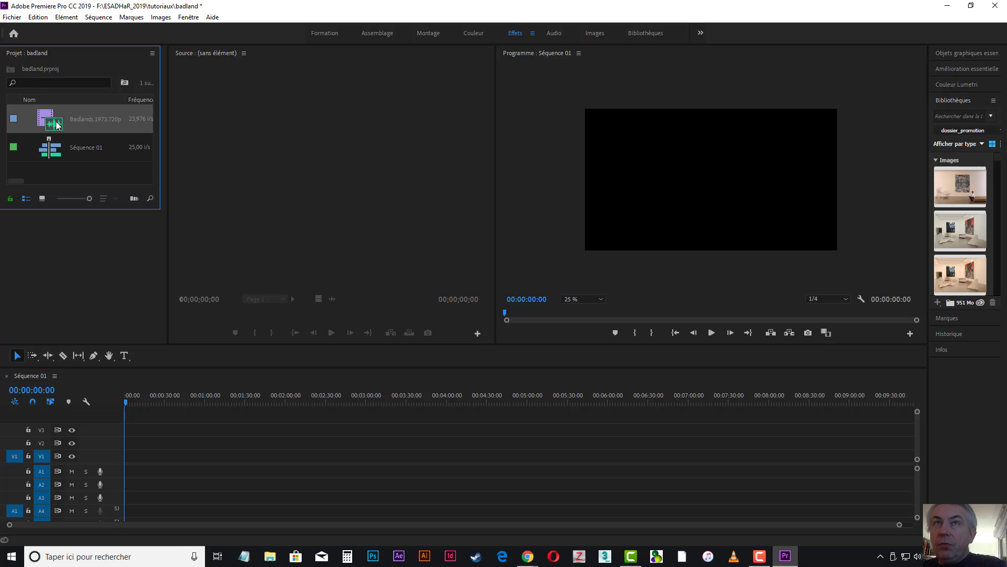
double_click(58, 125)
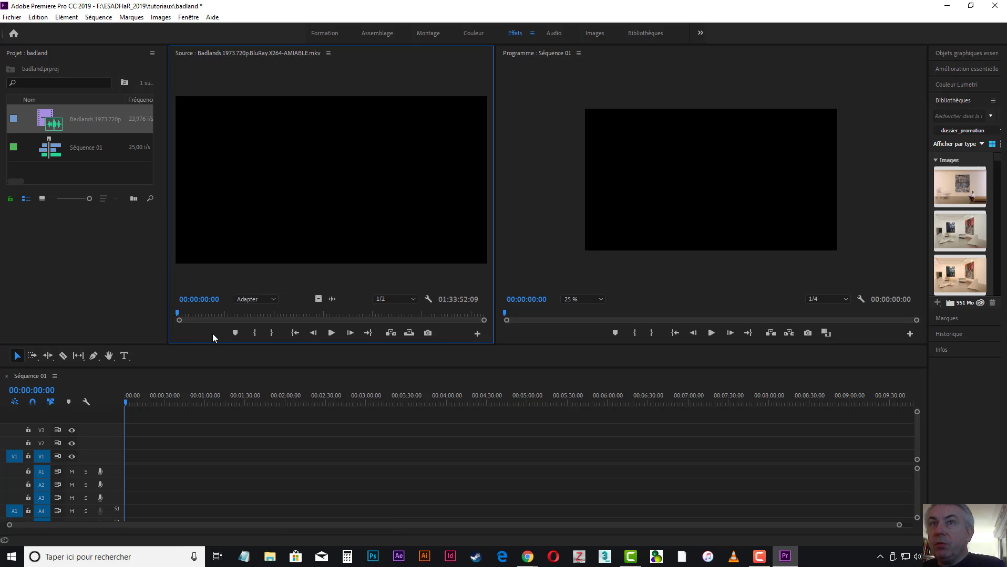
drag(179, 313, 243, 316)
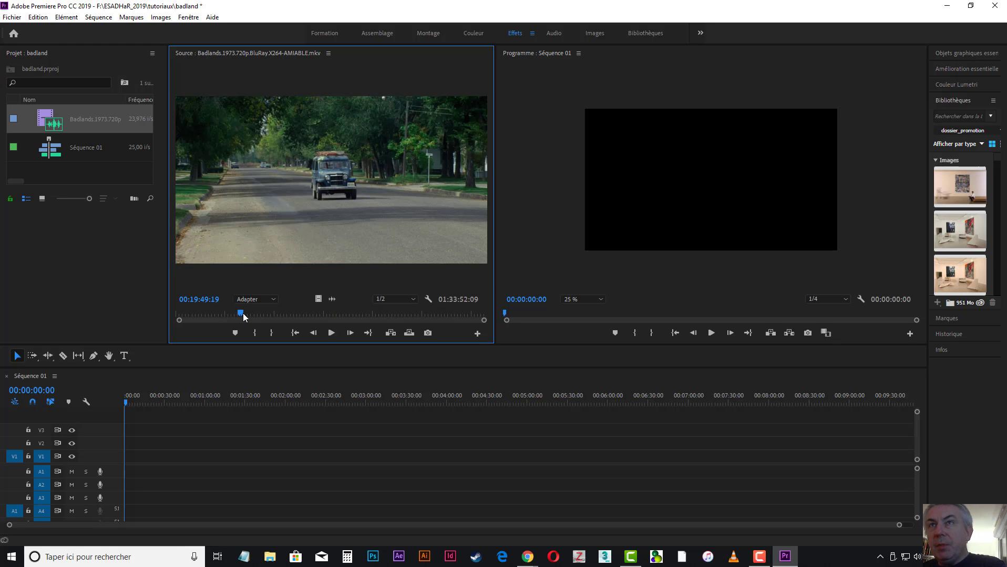